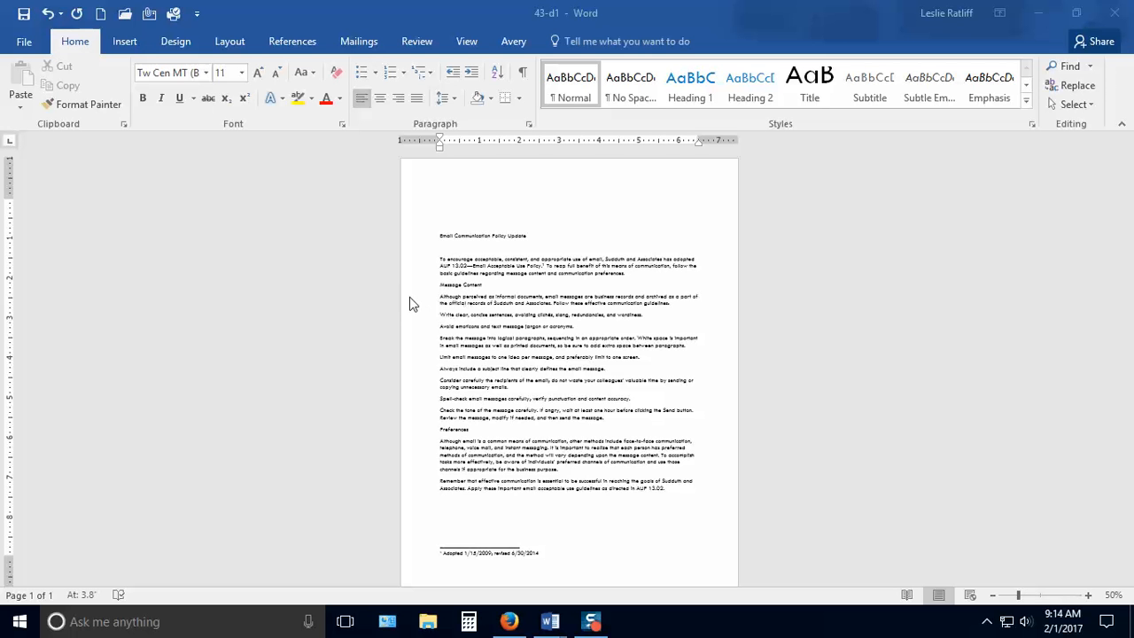
Step: Examine the formatting of the title, the Message Content and Preferences headings, and the body paragraphs
click(468, 284)
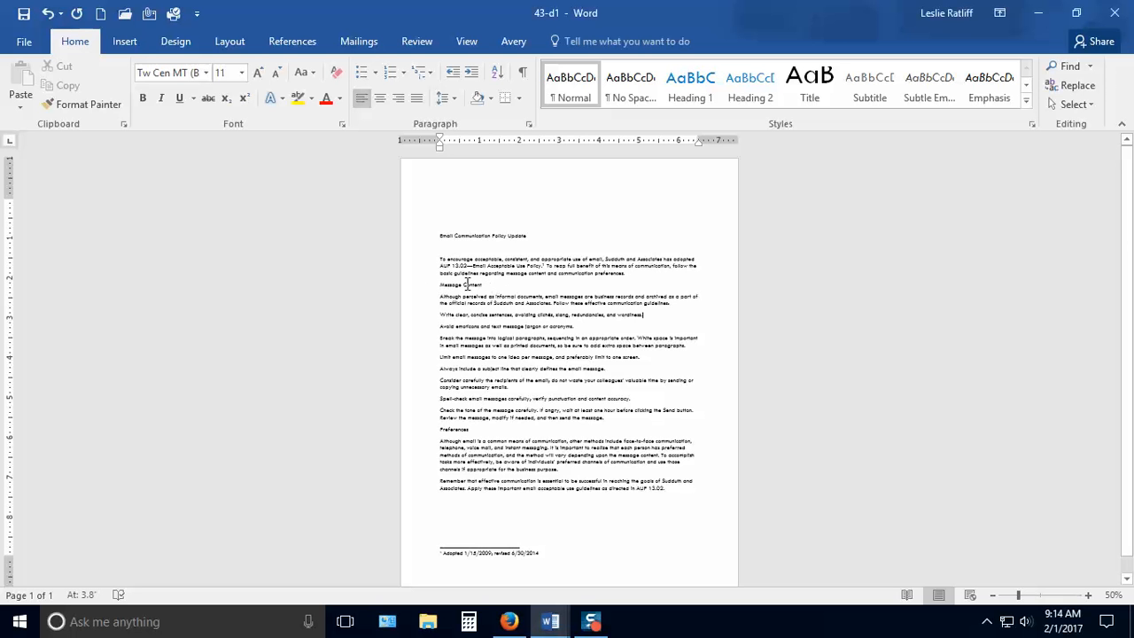
drag(441, 284, 483, 285)
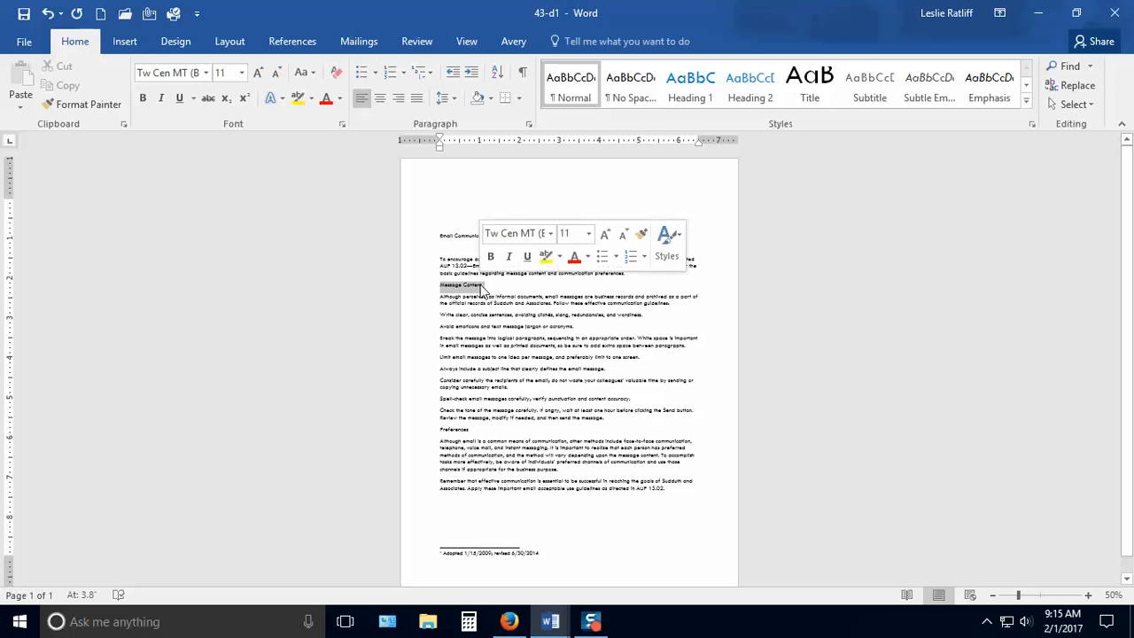
click(454, 429)
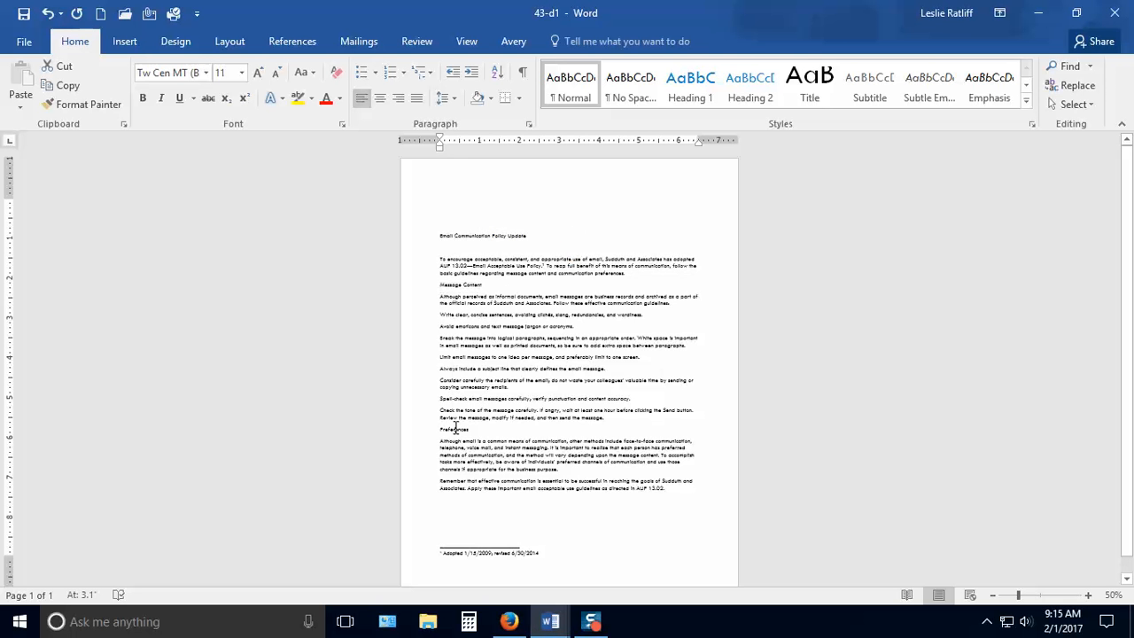
double_click(454, 429)
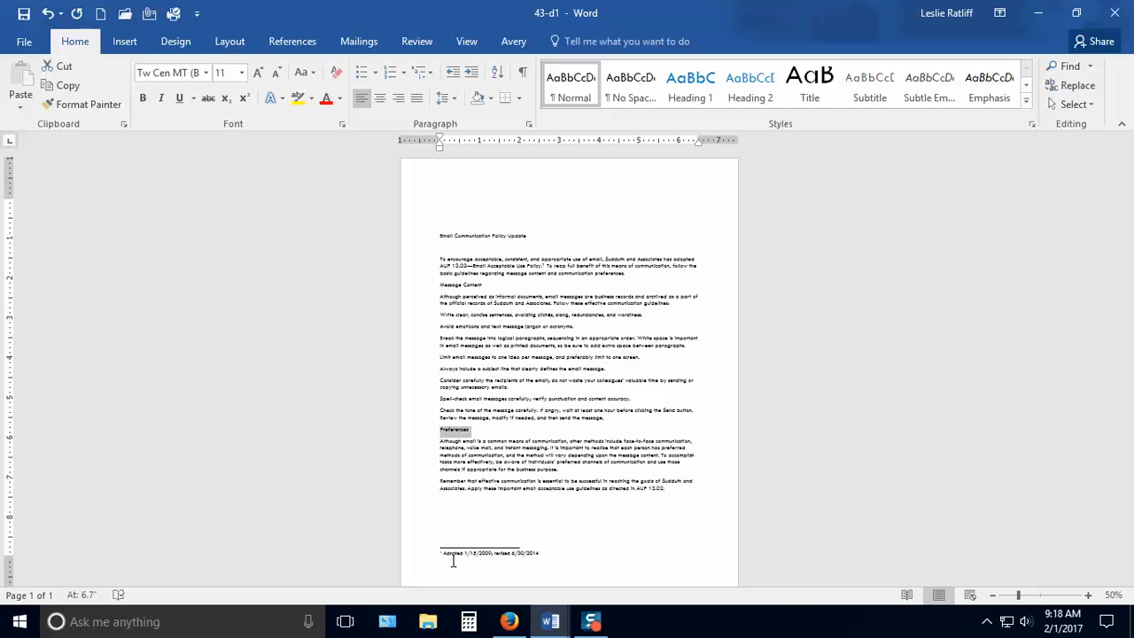
click(1090, 597)
click(1090, 596)
click(1090, 596)
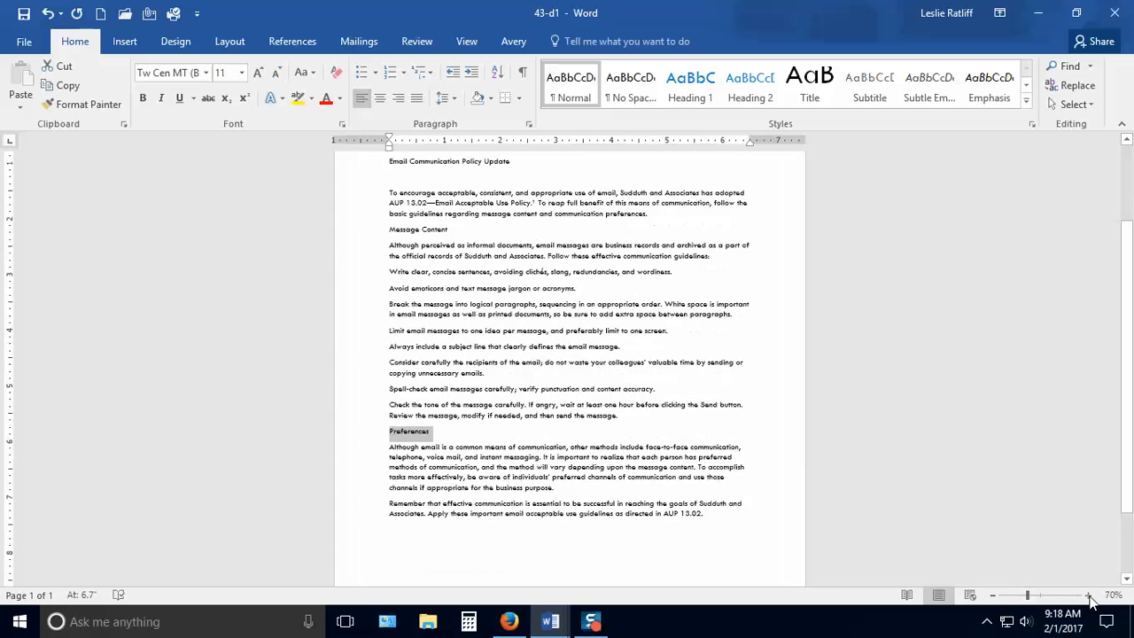
click(1090, 596)
scroll(789, 501, up, 5)
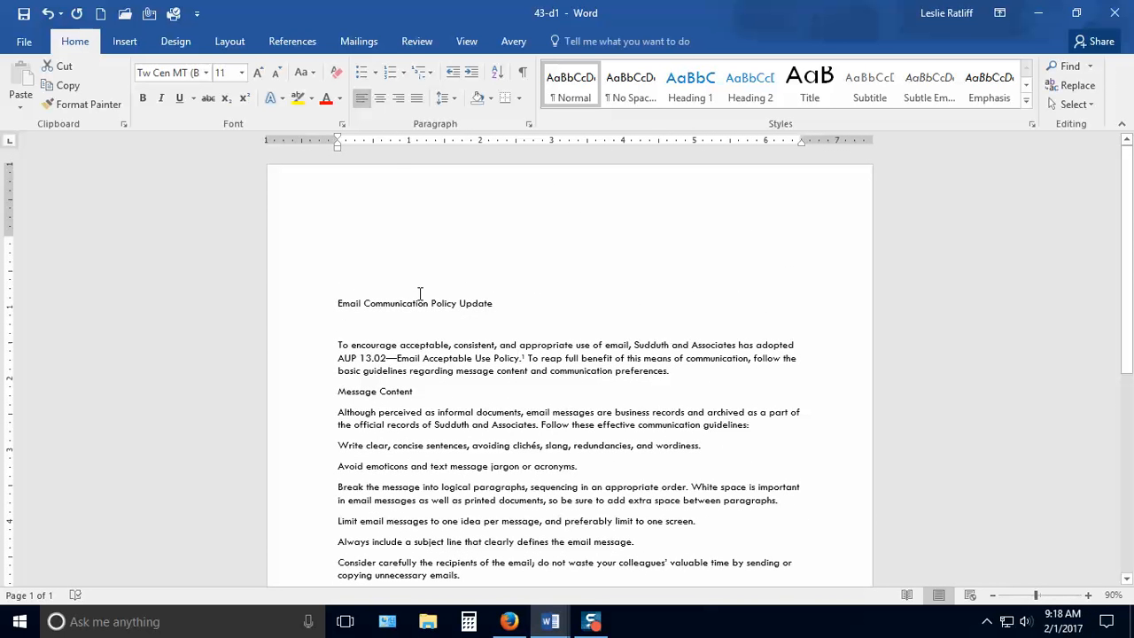
click(399, 303)
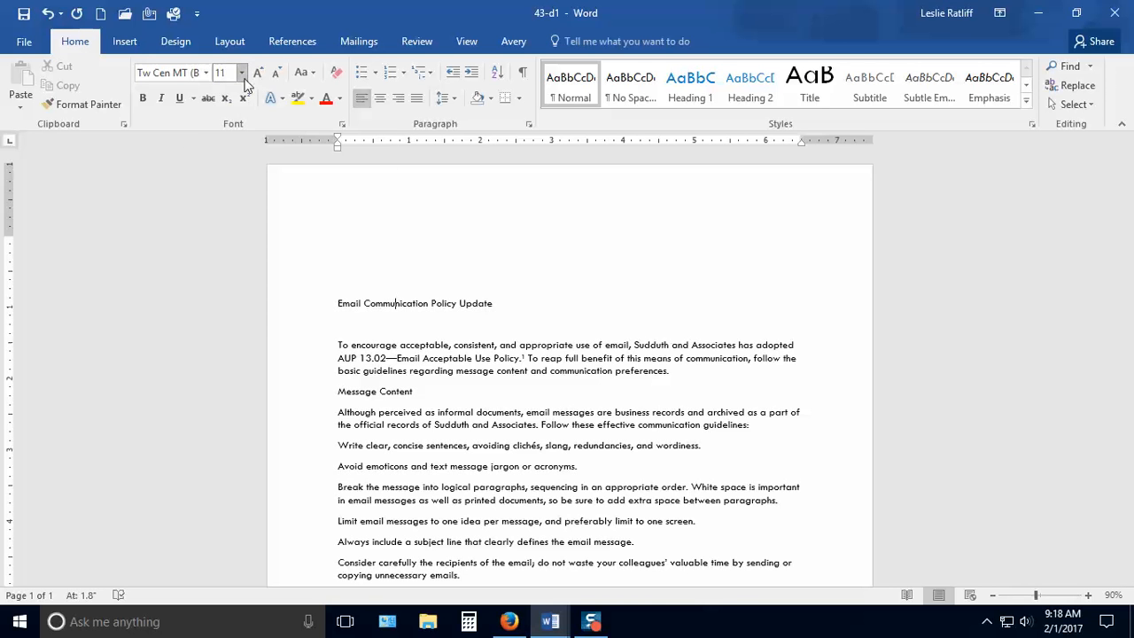
click(376, 344)
click(407, 500)
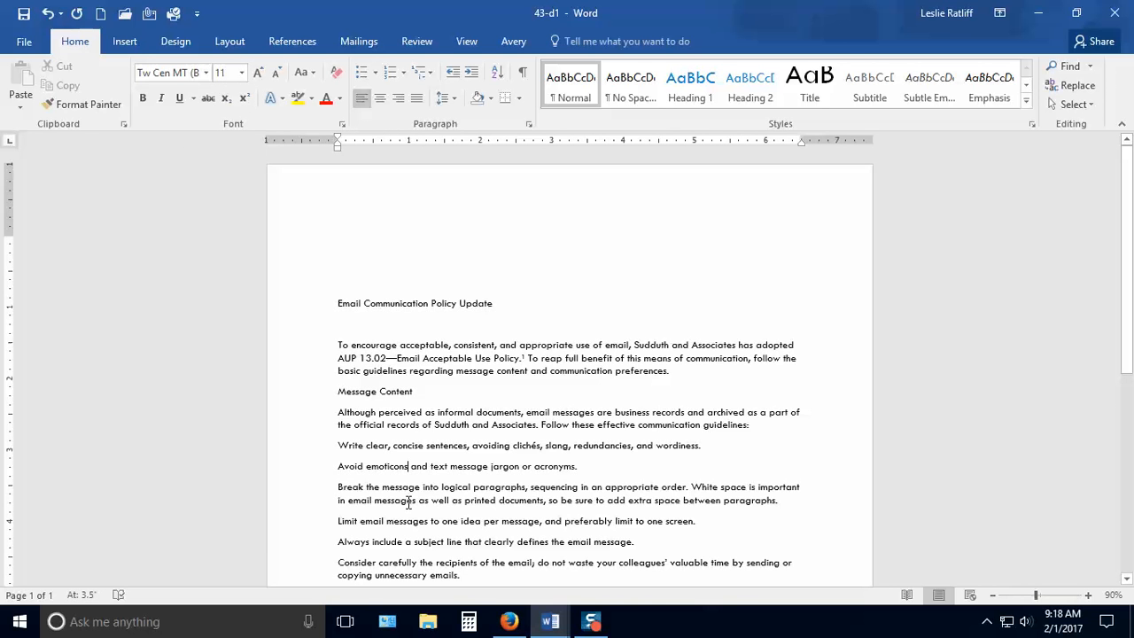
Step: Change the font of the entire document body to Calibri
click(411, 333)
key(ctrl+a)
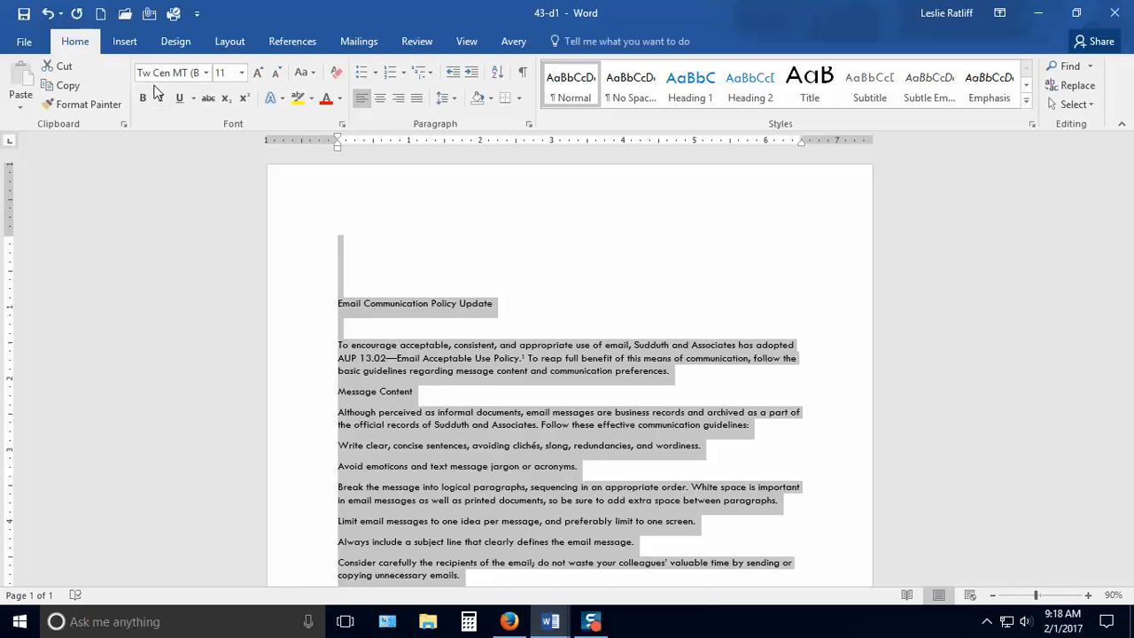
click(205, 74)
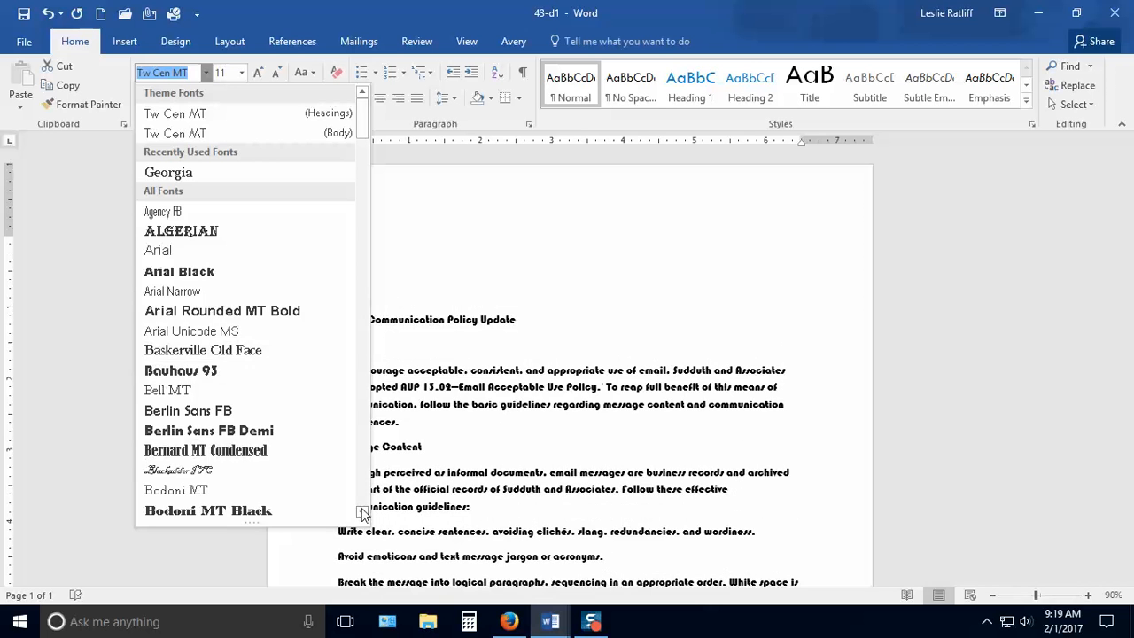
scroll(363, 513, down, 4)
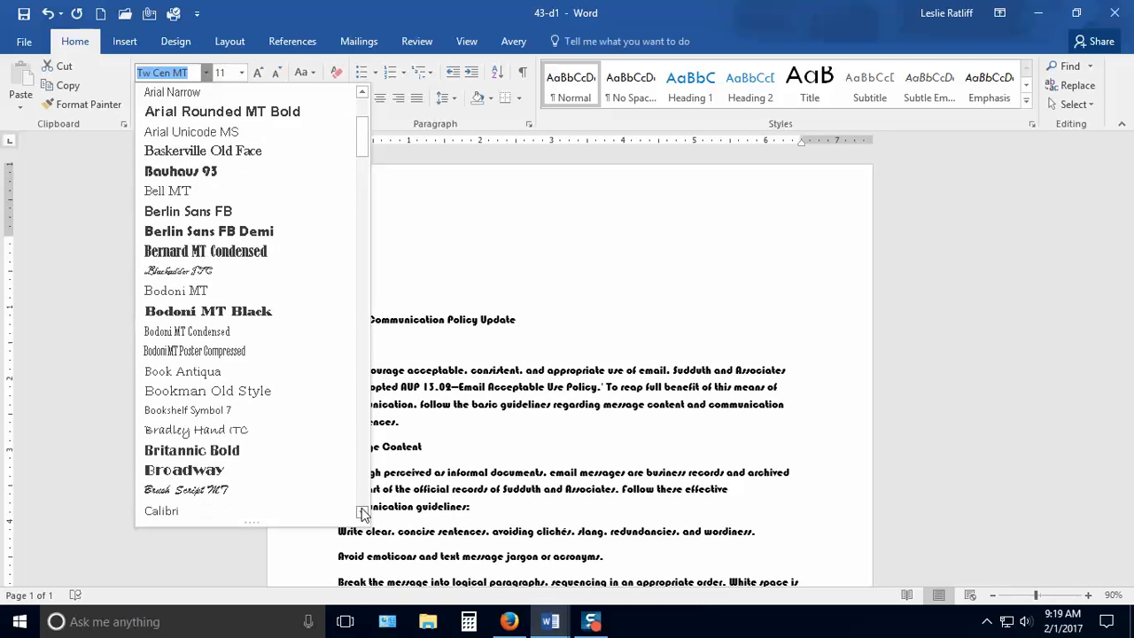
scroll(363, 514, down, 5)
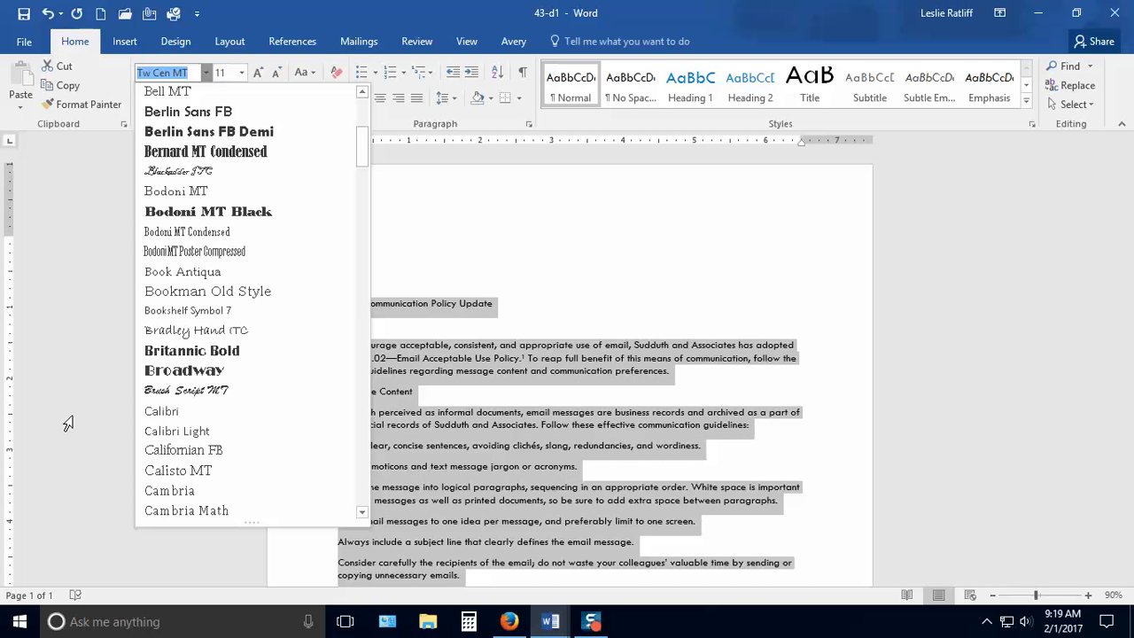
click(168, 419)
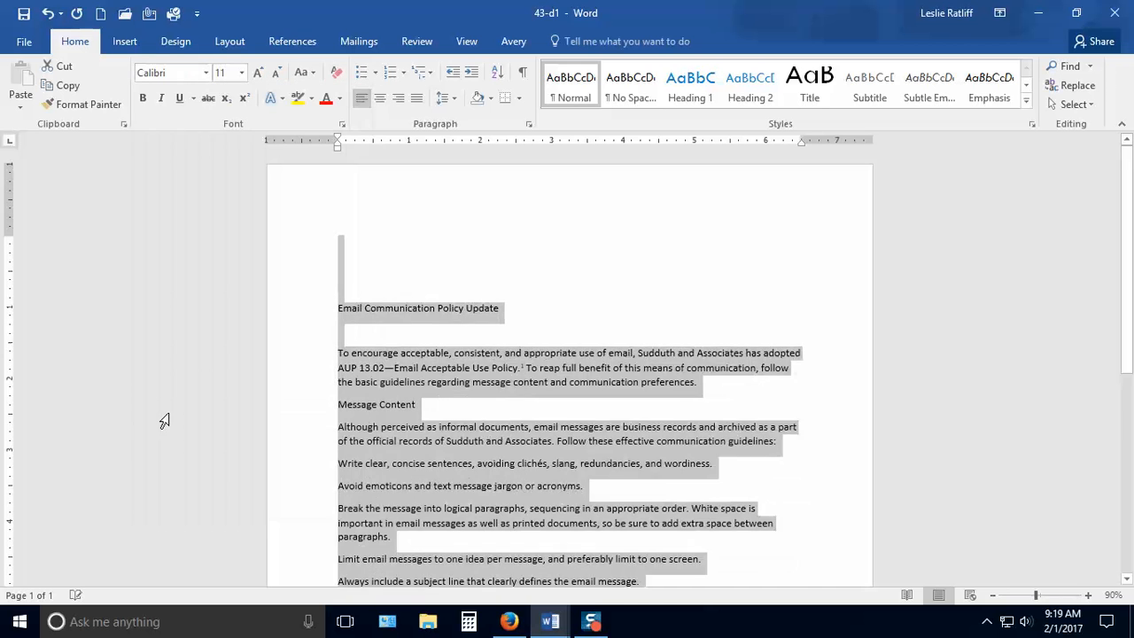
click(585, 418)
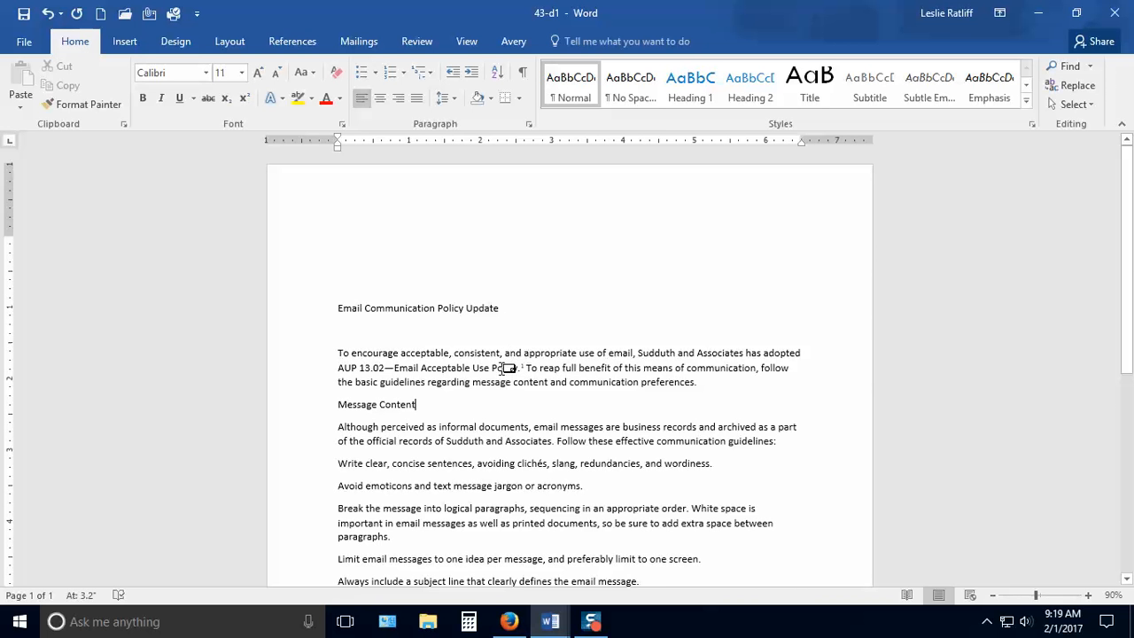
Step: Apply the Title style to the "Email Communication Policy Update" line
scroll(780, 381, down, 4)
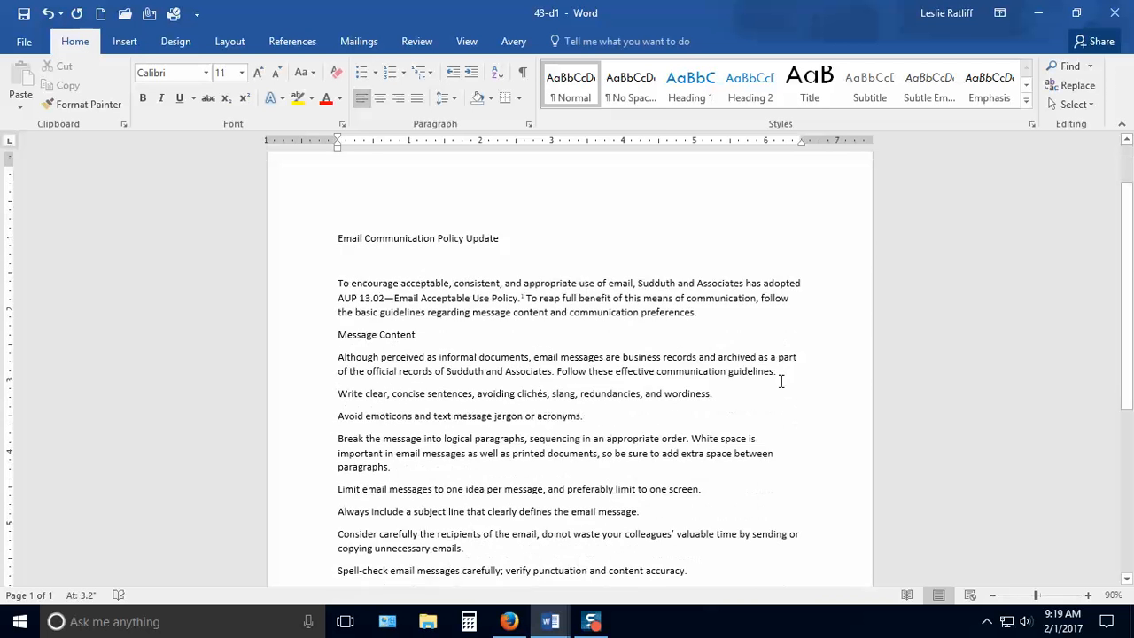
scroll(780, 381, down, 4)
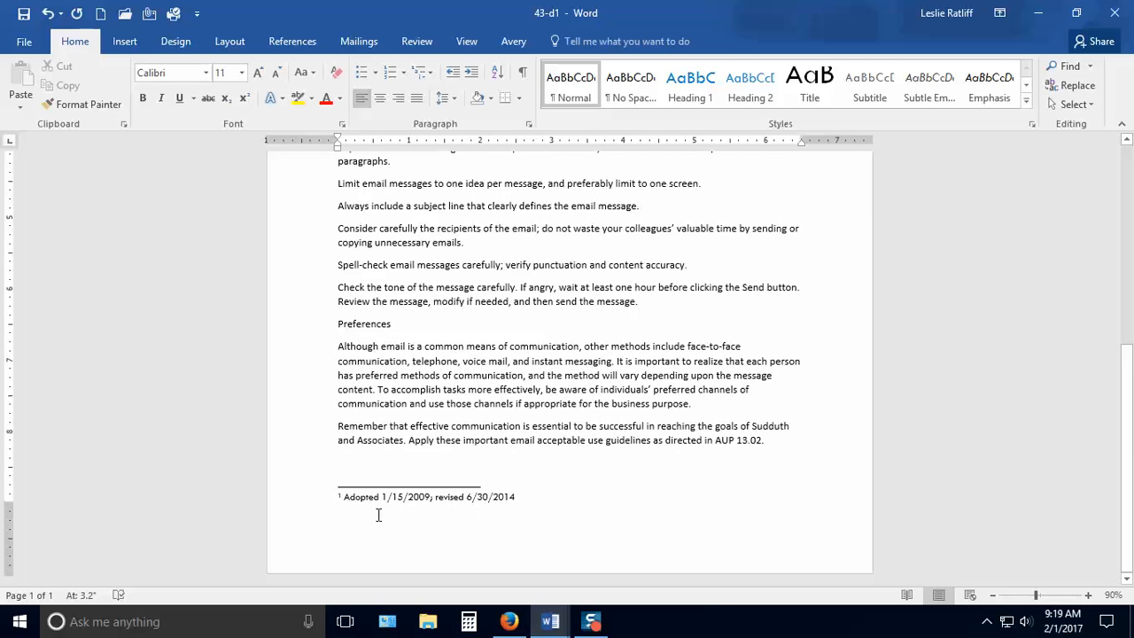
scroll(811, 496, up, 8)
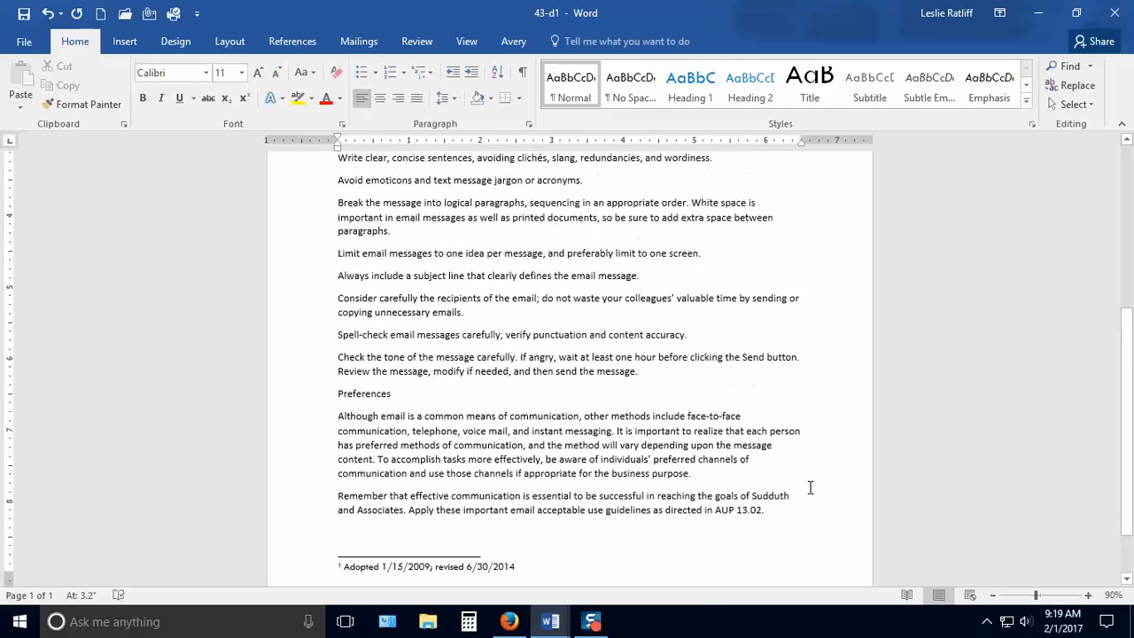
scroll(810, 488, down, 1)
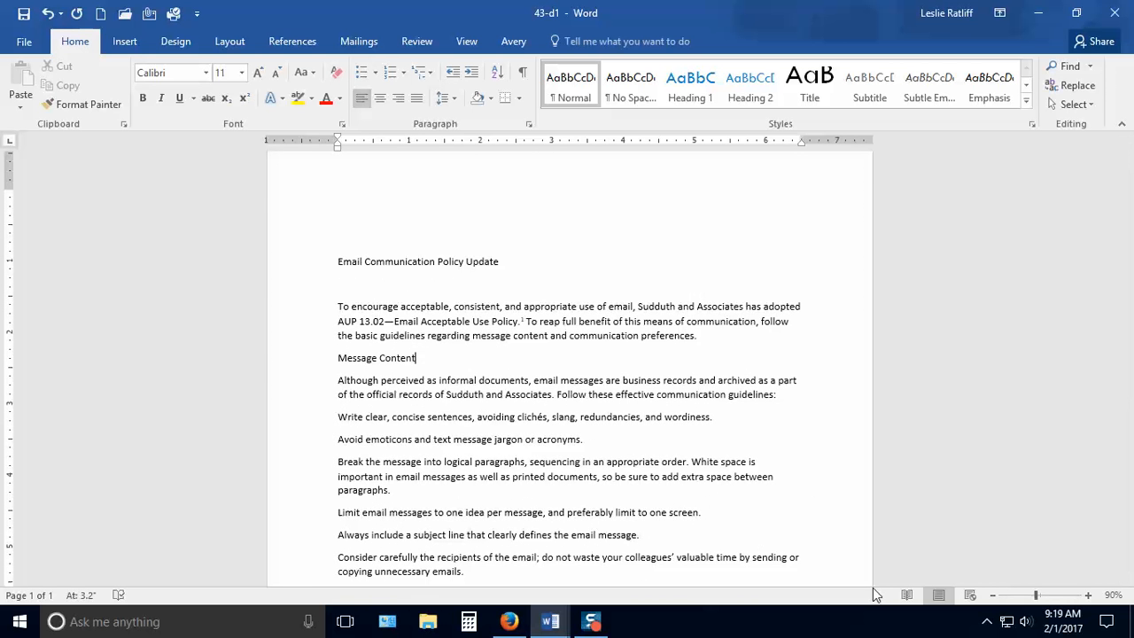
click(281, 270)
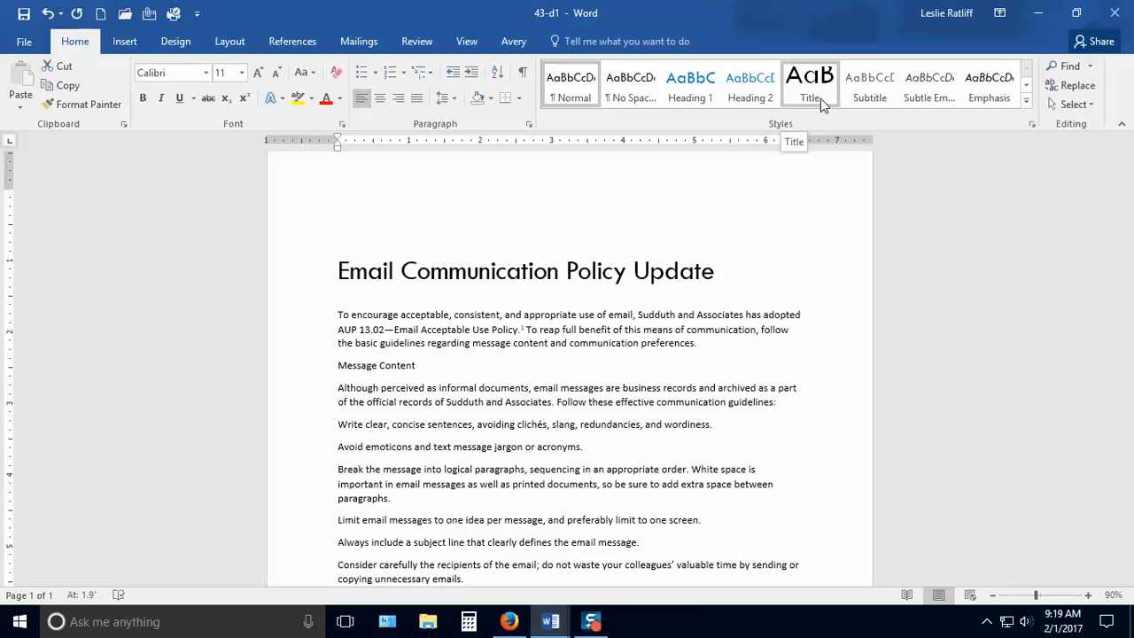
click(820, 98)
click(808, 281)
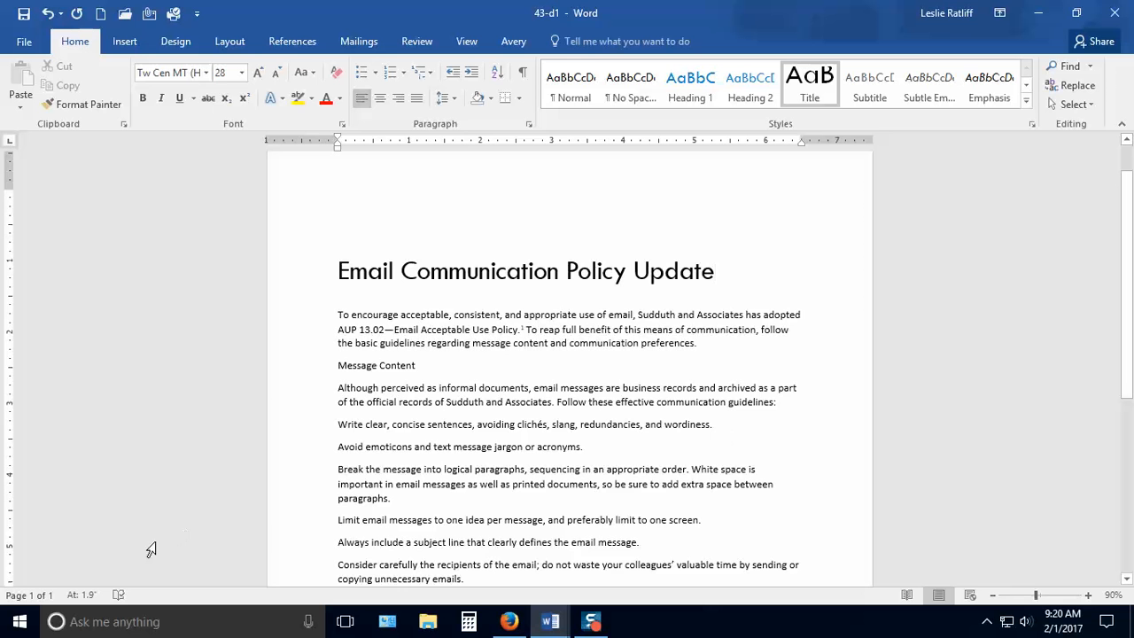
Step: Apply the Heading 1 style to the "Message Content" side heading
click(272, 372)
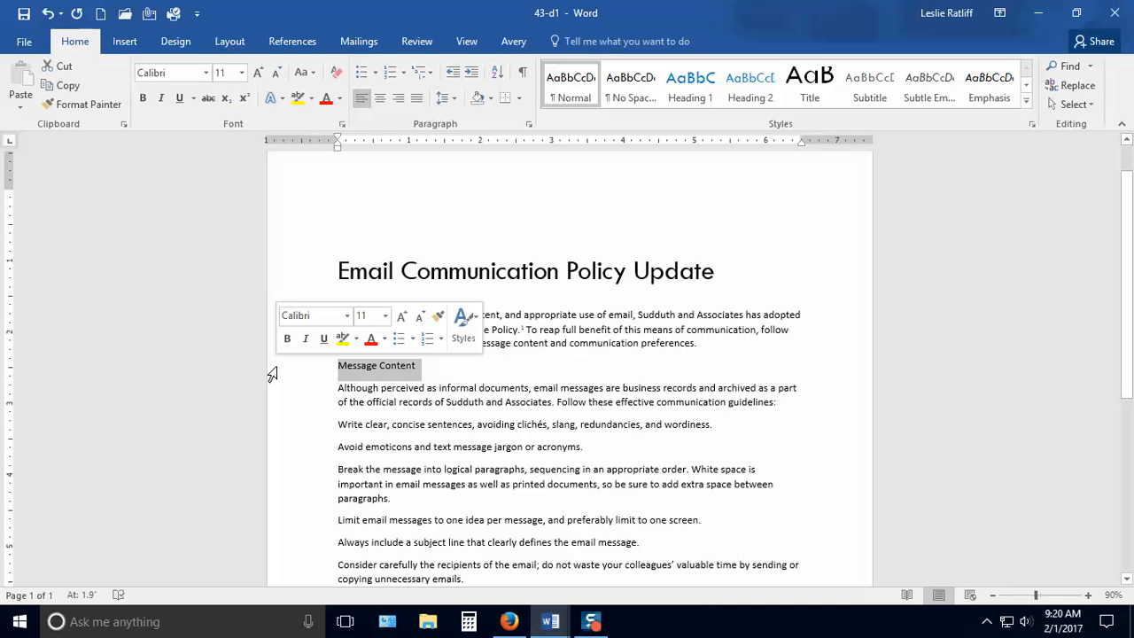
click(689, 88)
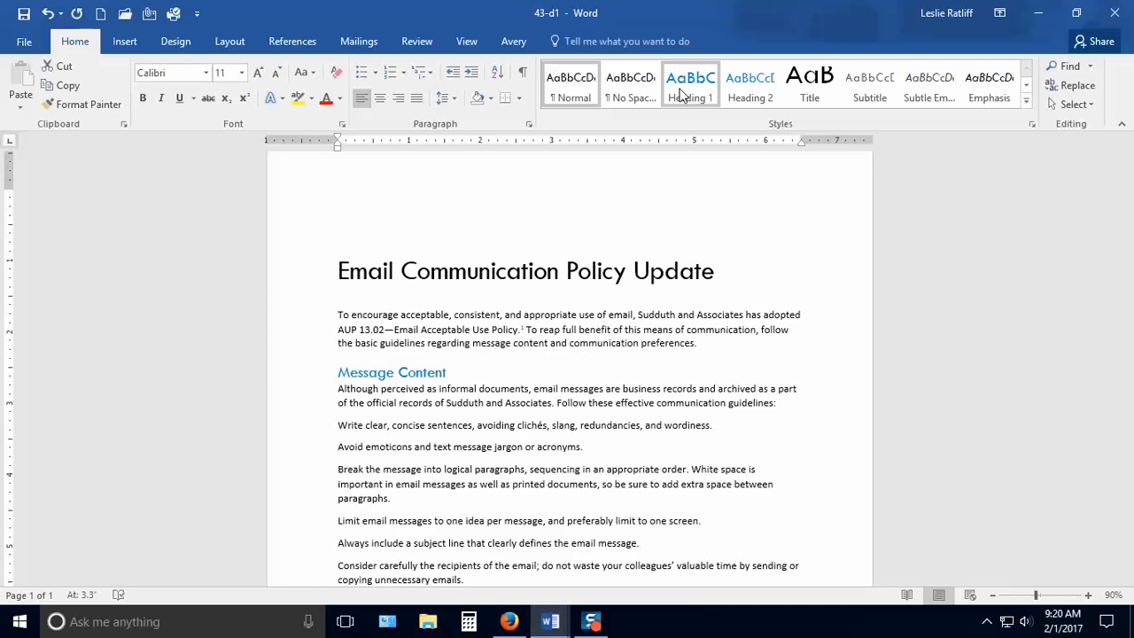
click(492, 372)
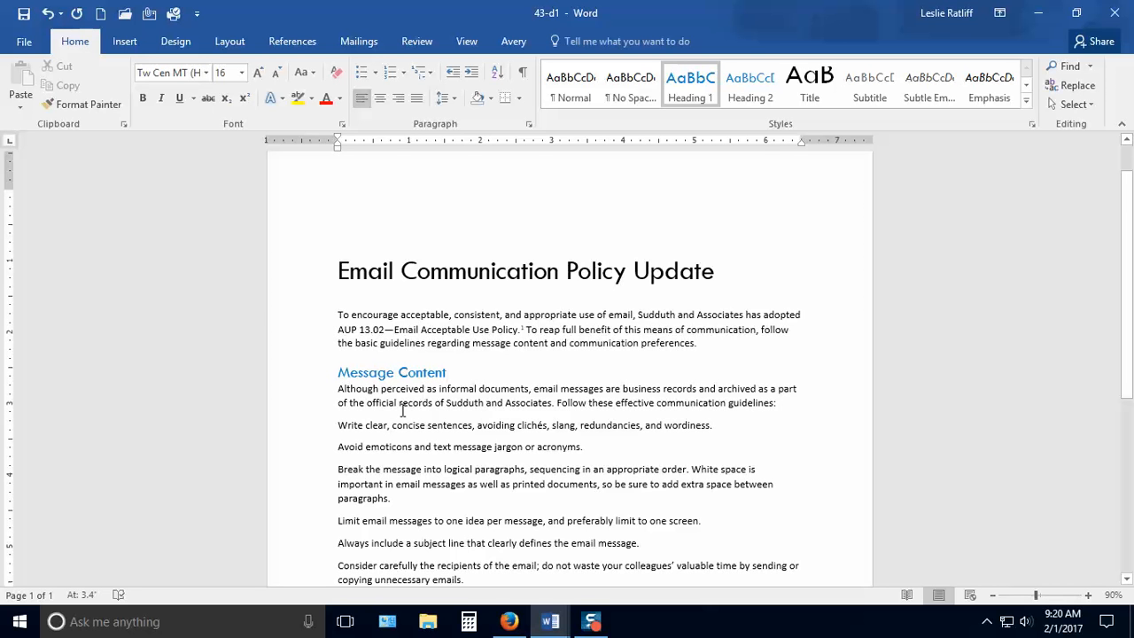
Step: Apply the Heading 1 style to the "Preferences" side heading
scroll(404, 455, down, 3)
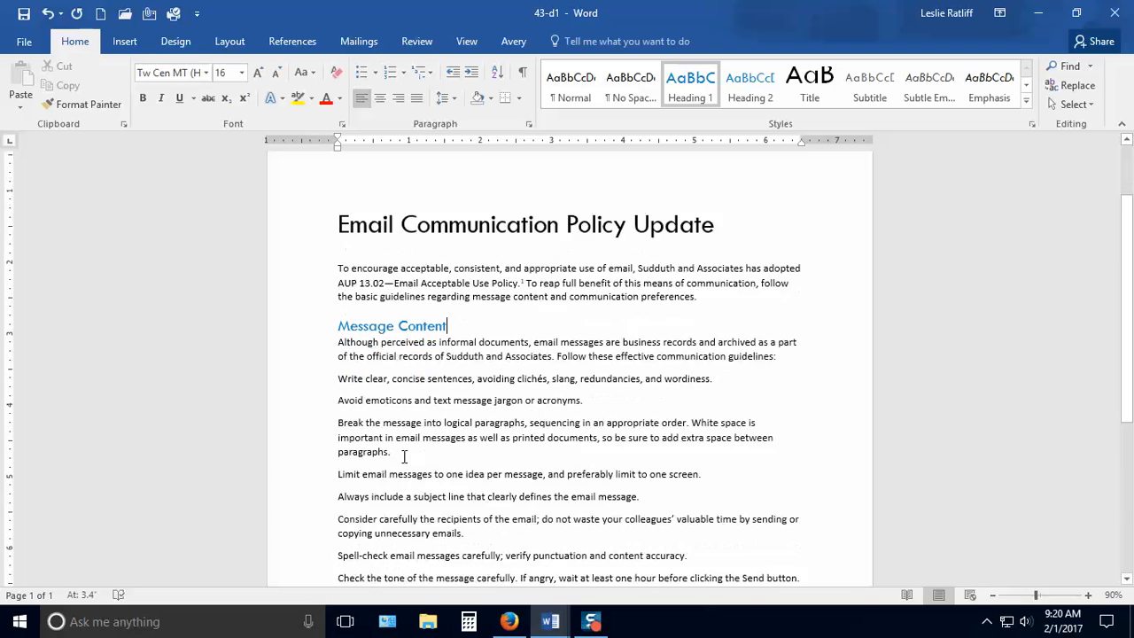
scroll(404, 456, down, 2)
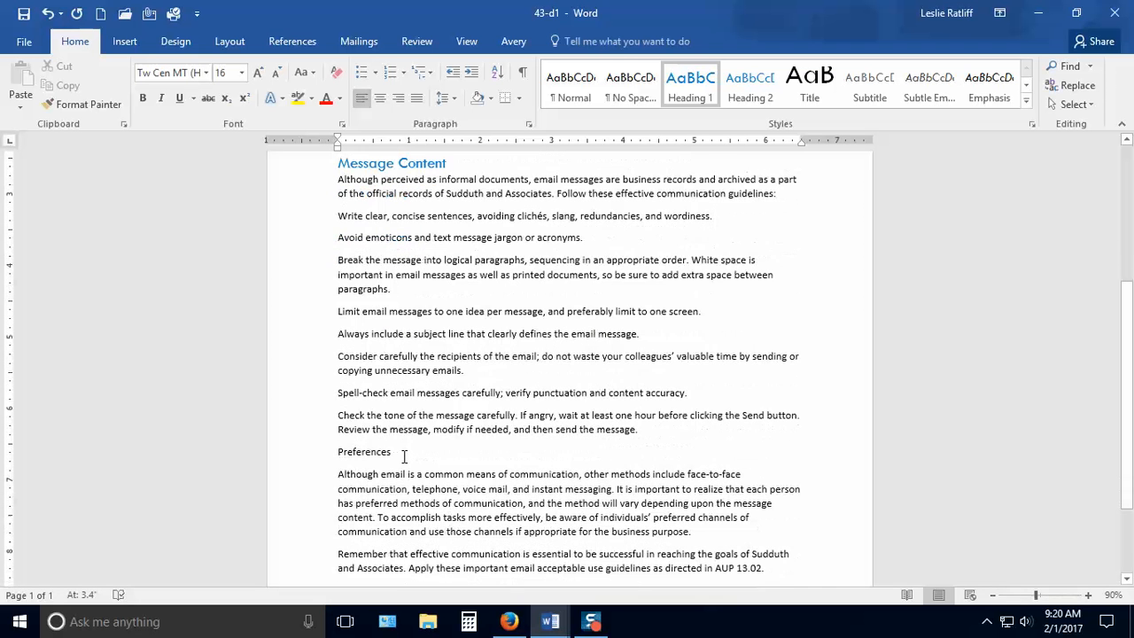
click(278, 454)
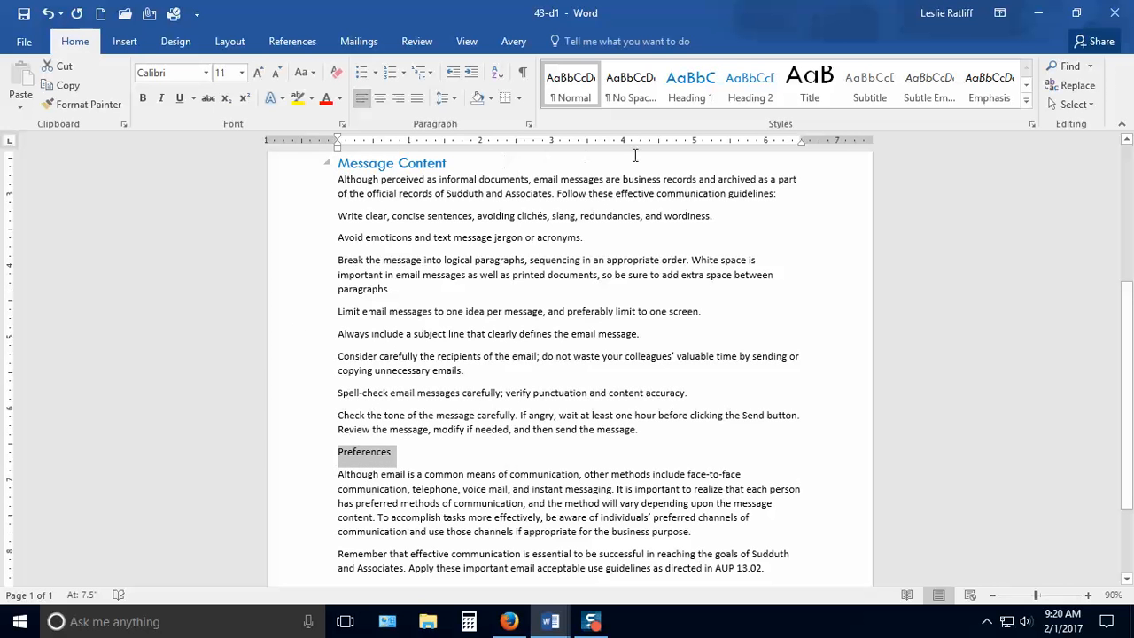
click(685, 91)
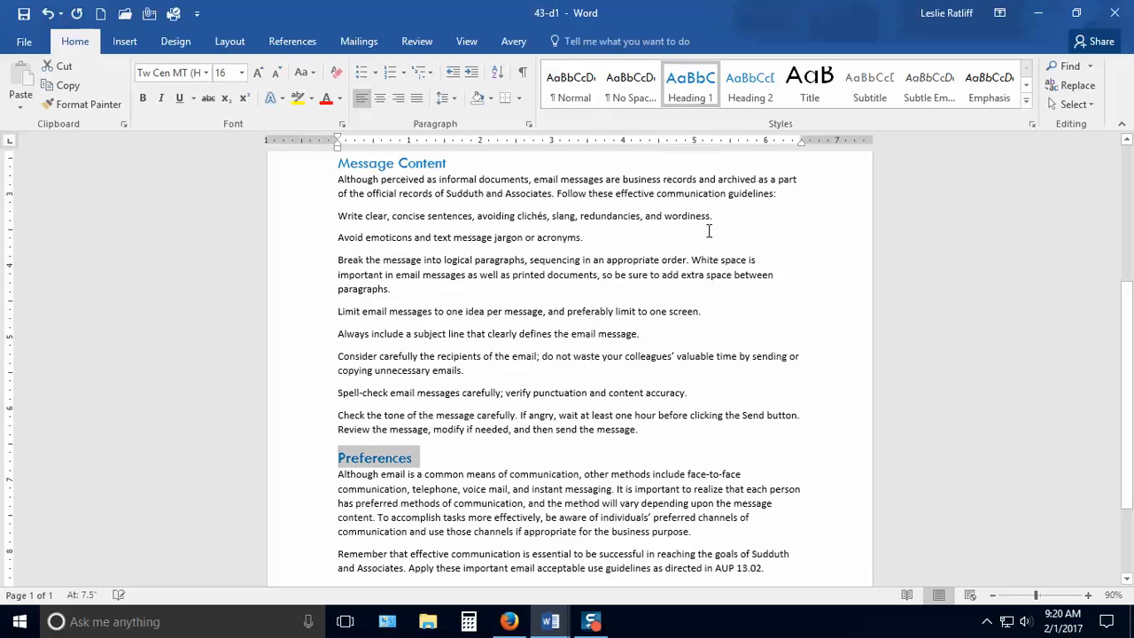
click(746, 338)
Step: Select all the guideline paragraphs under Message Content, from "Write clear, concise sentences" through "Check the tone of the message carefully"
scroll(758, 393, up, 4)
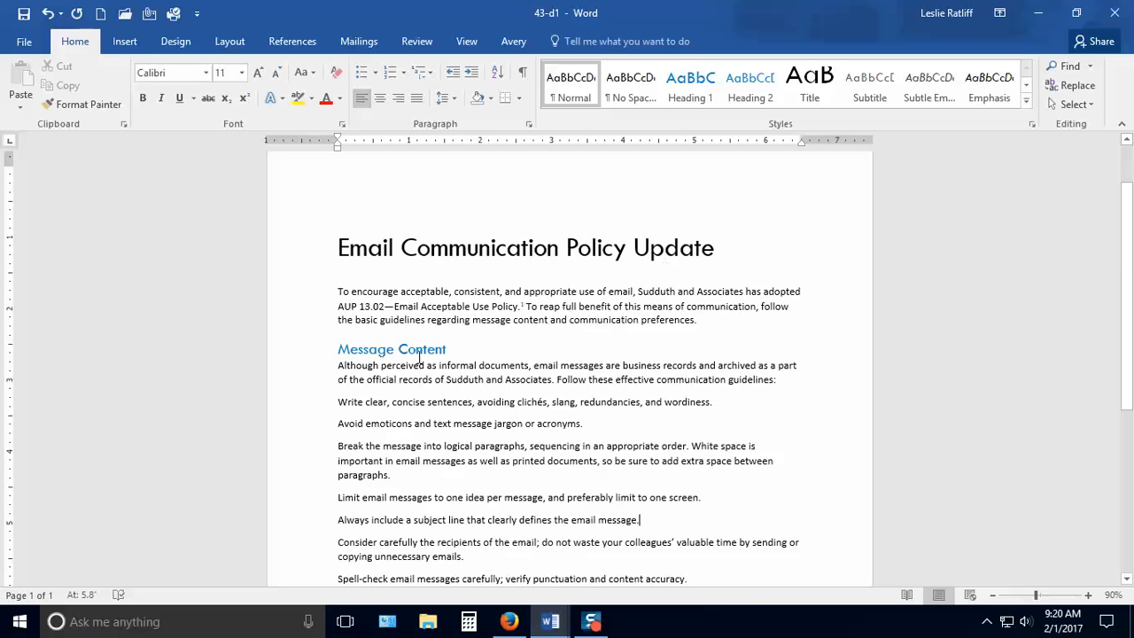
scroll(296, 363, down, 5)
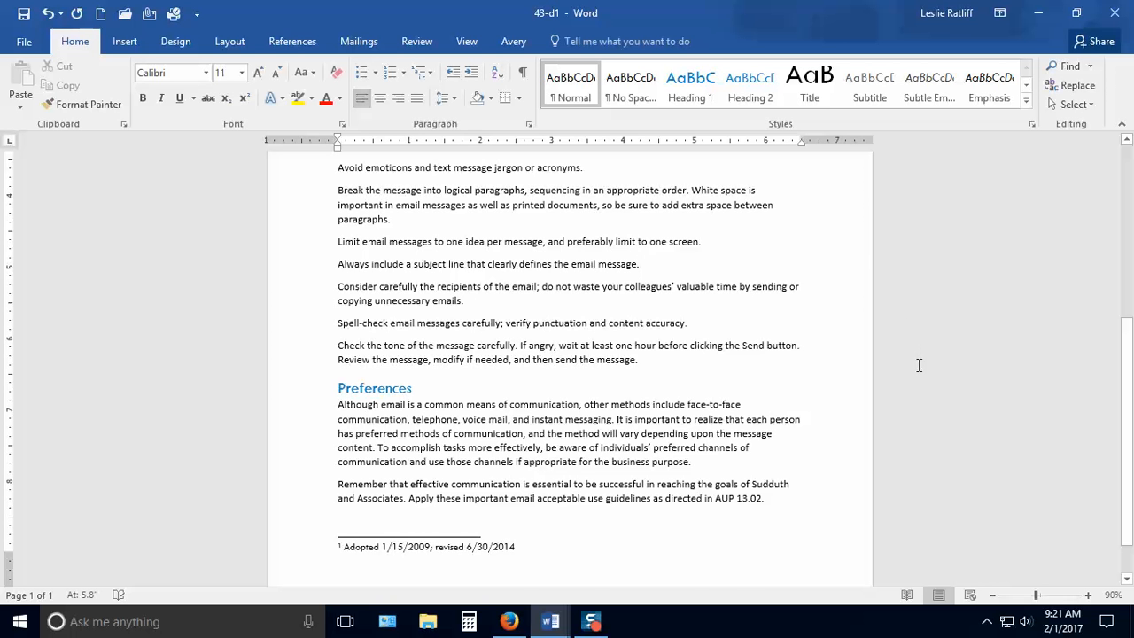
scroll(913, 342, up, 2)
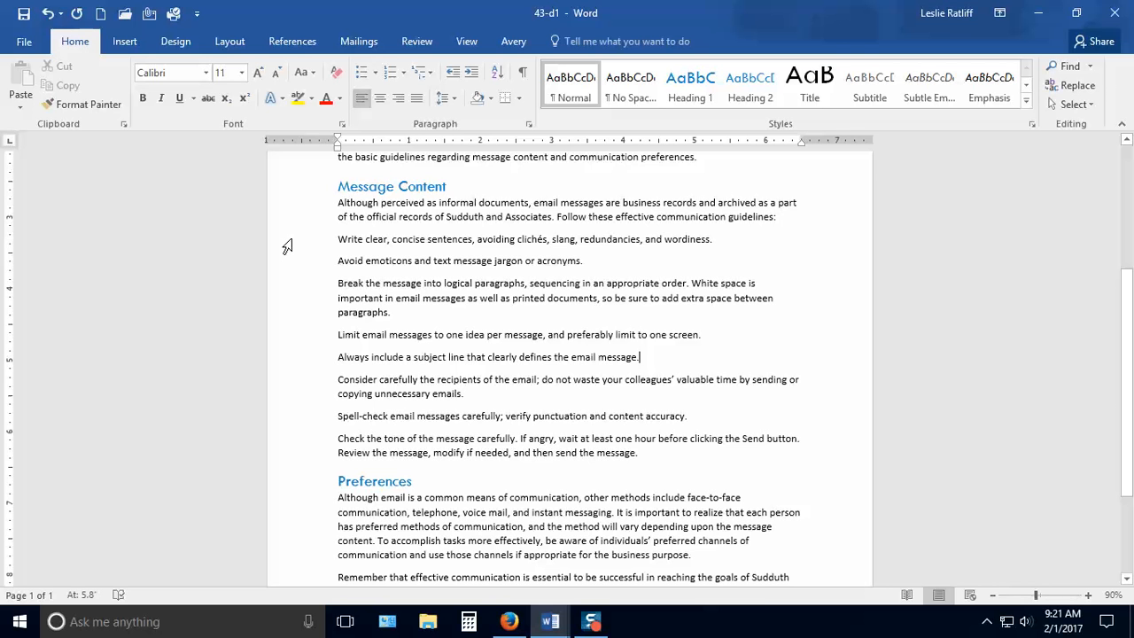
click(287, 248)
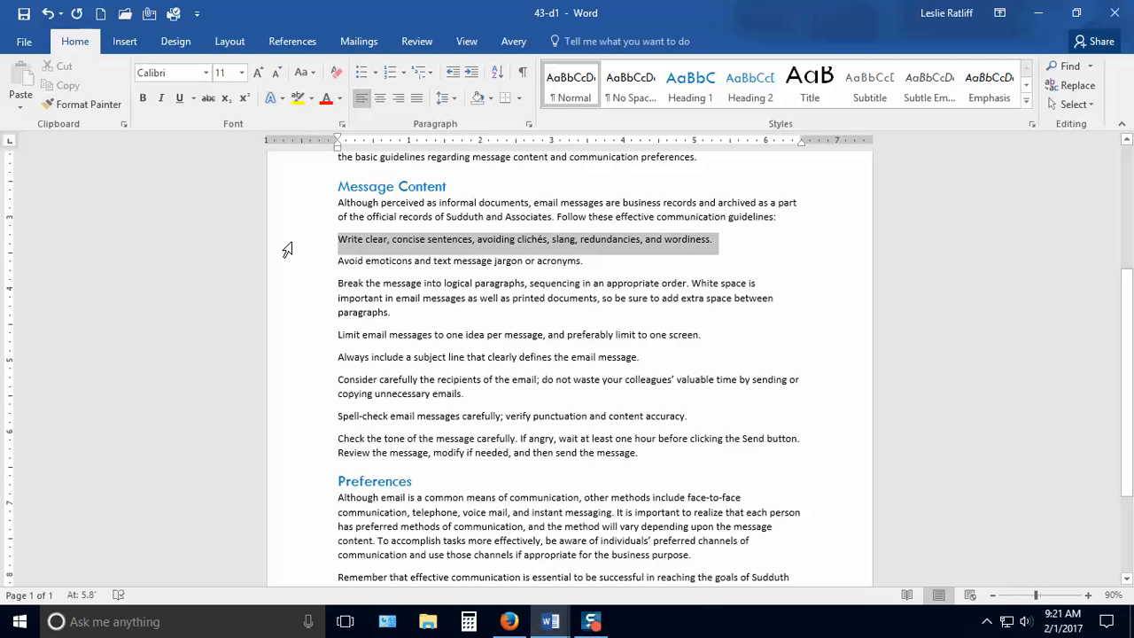
drag(287, 250, 280, 461)
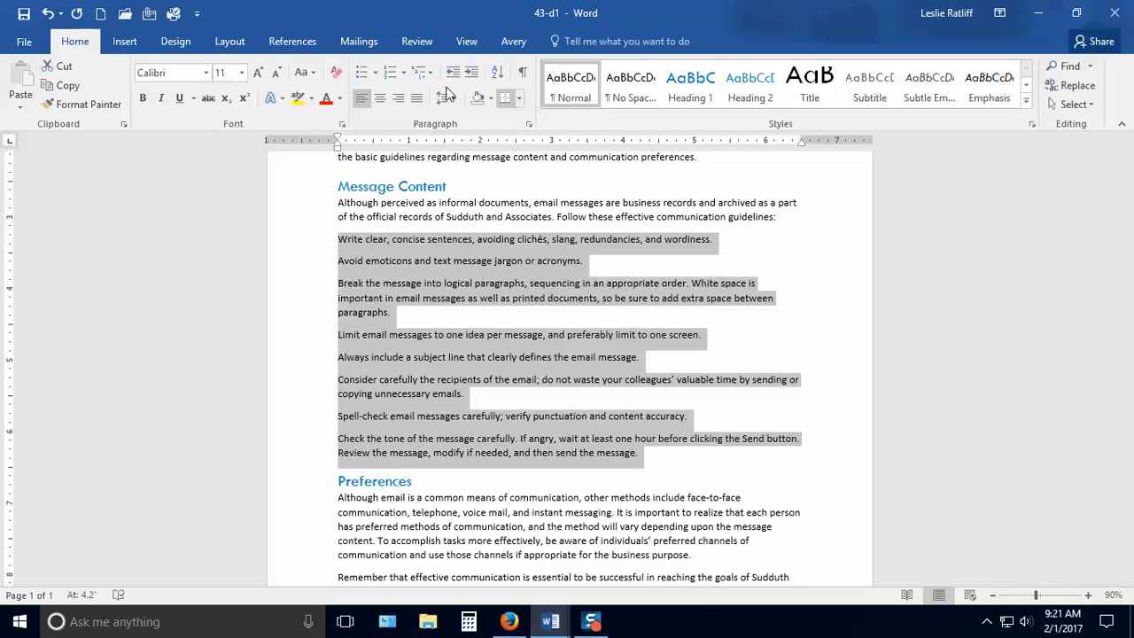
click(377, 73)
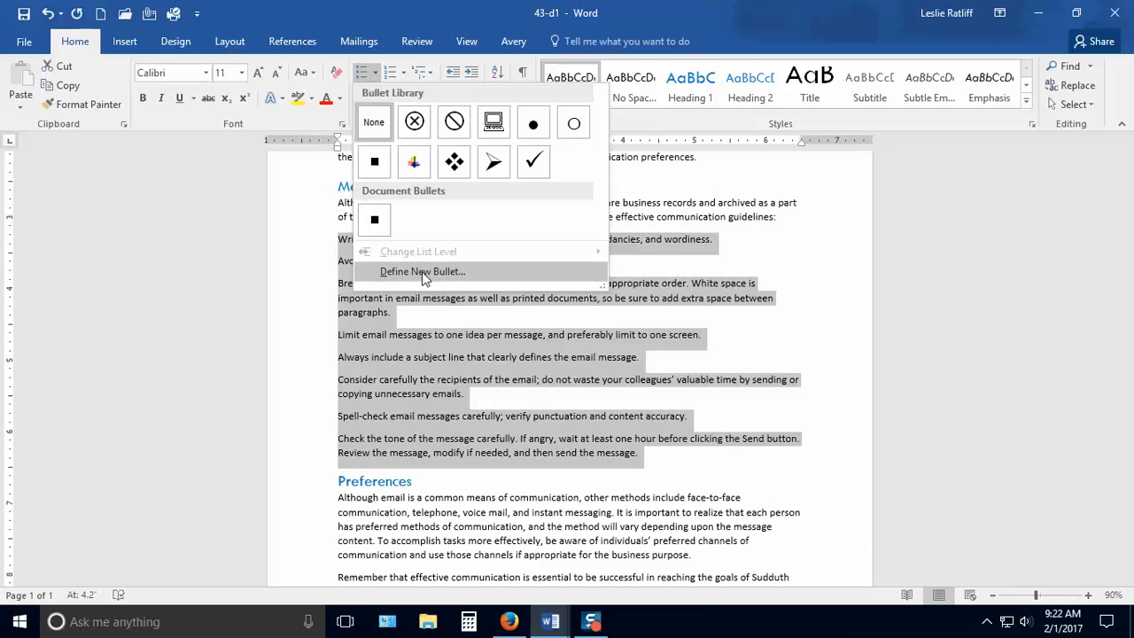
click(422, 272)
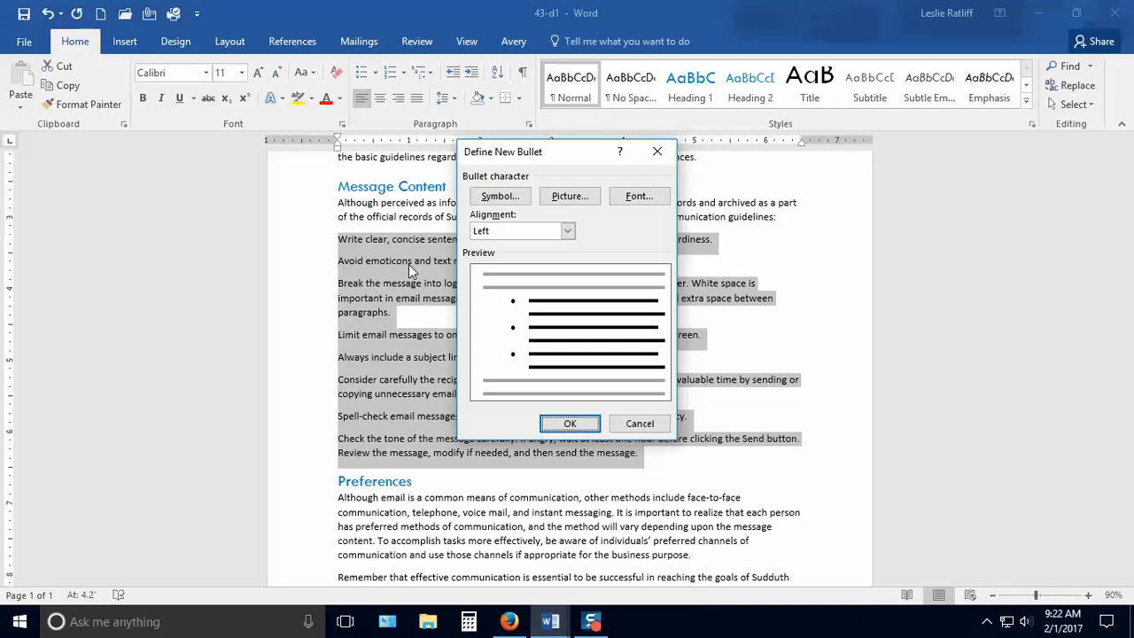
click(497, 197)
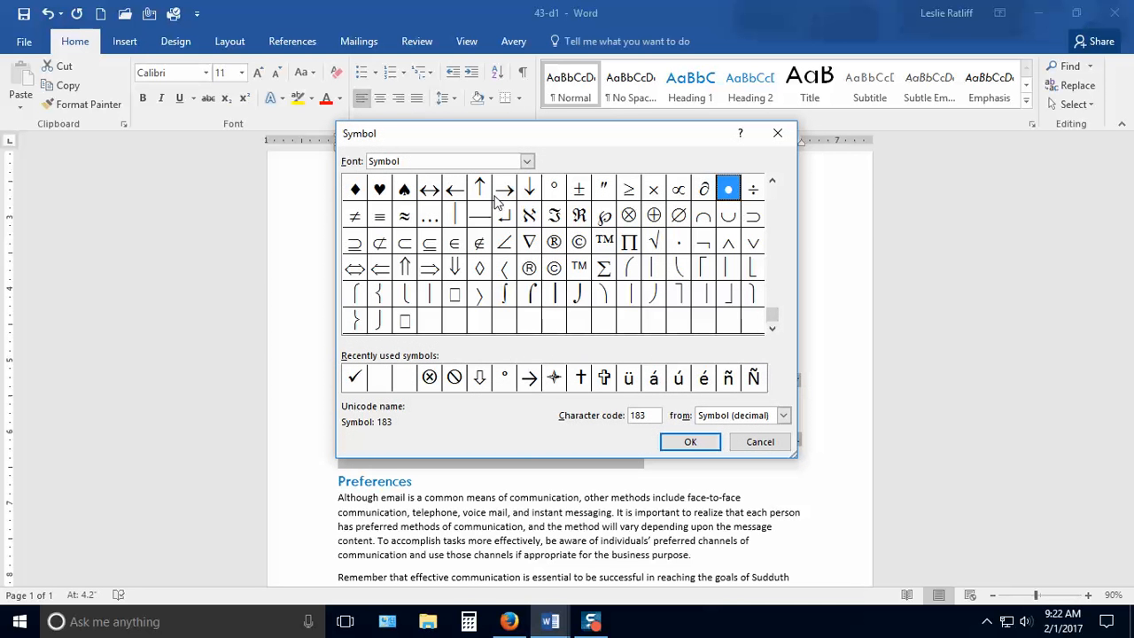
click(527, 161)
scroll(529, 232, down, 5)
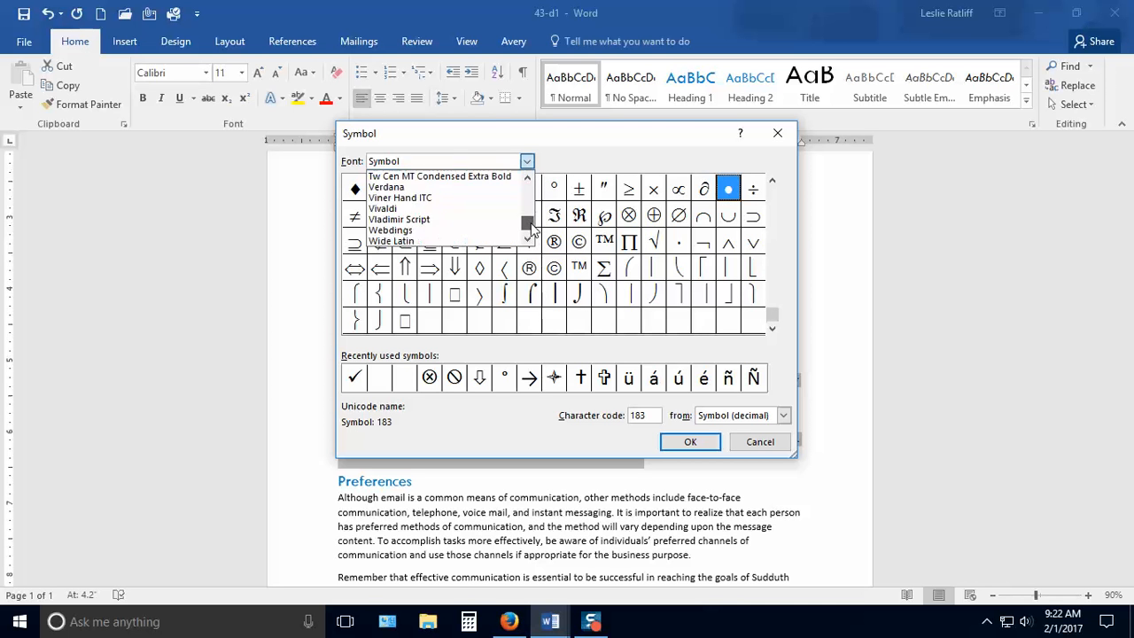
click(528, 177)
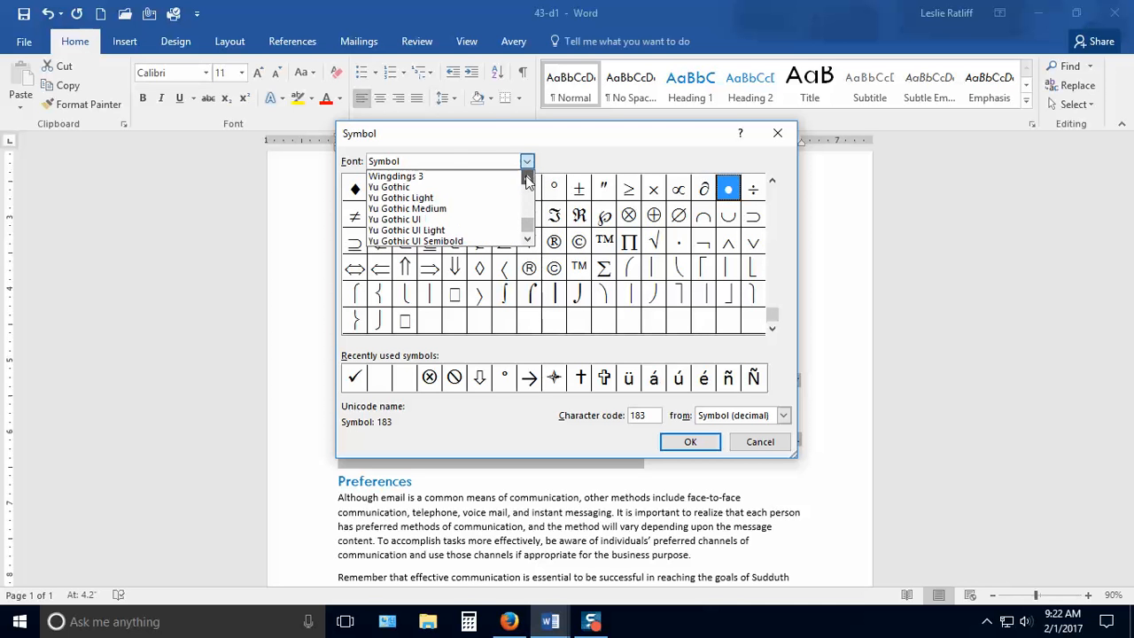
click(392, 219)
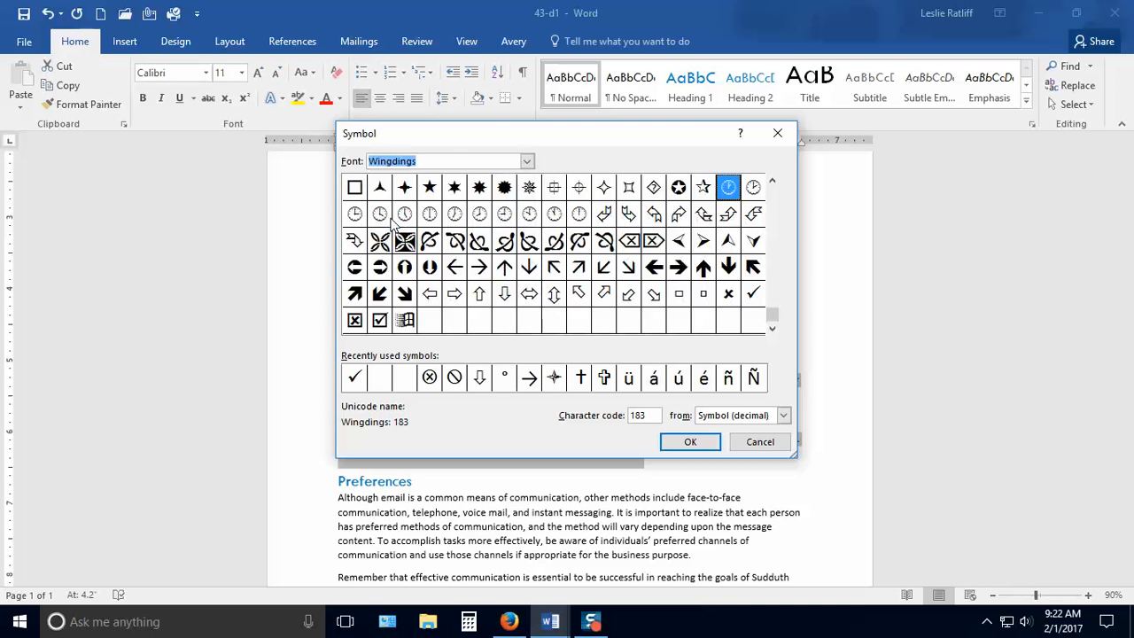
click(773, 182)
drag(773, 184, 773, 184)
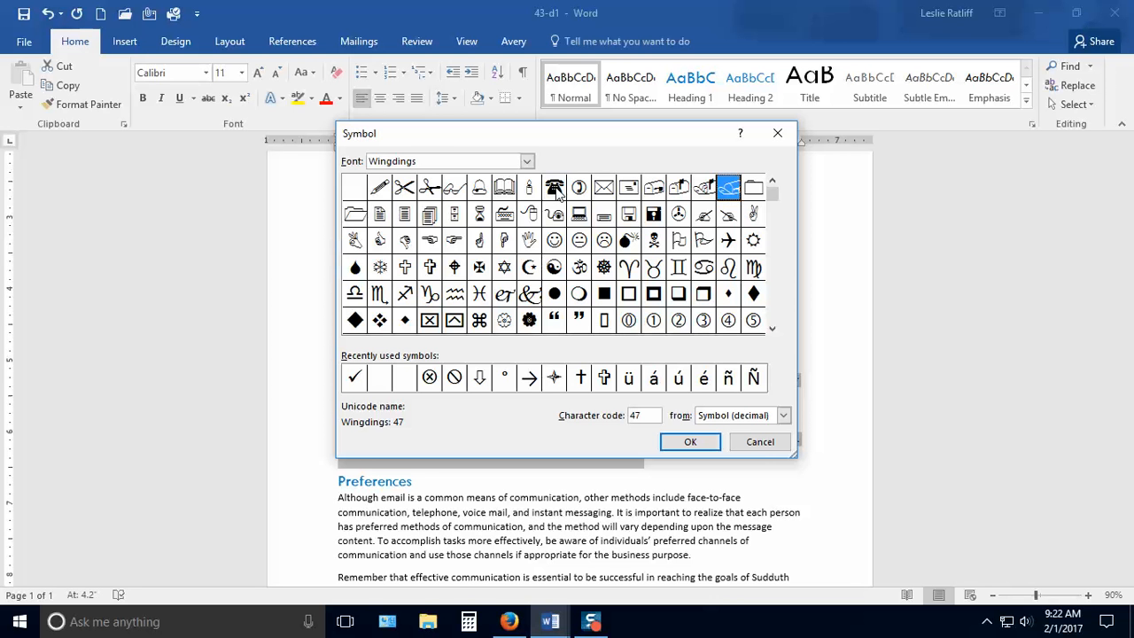
click(760, 442)
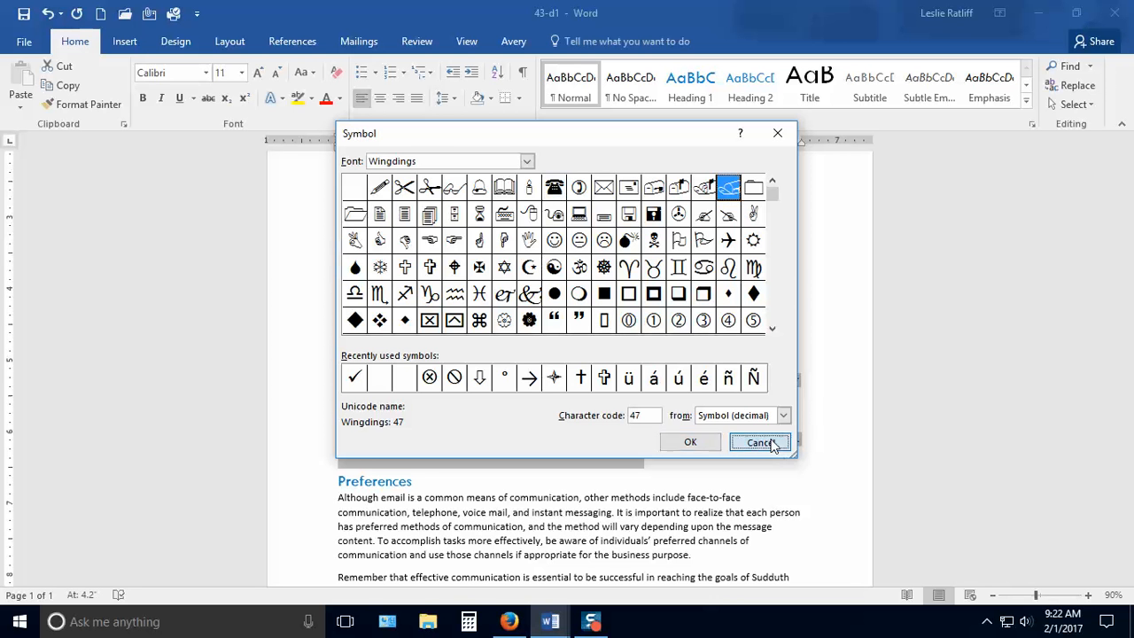
click(647, 434)
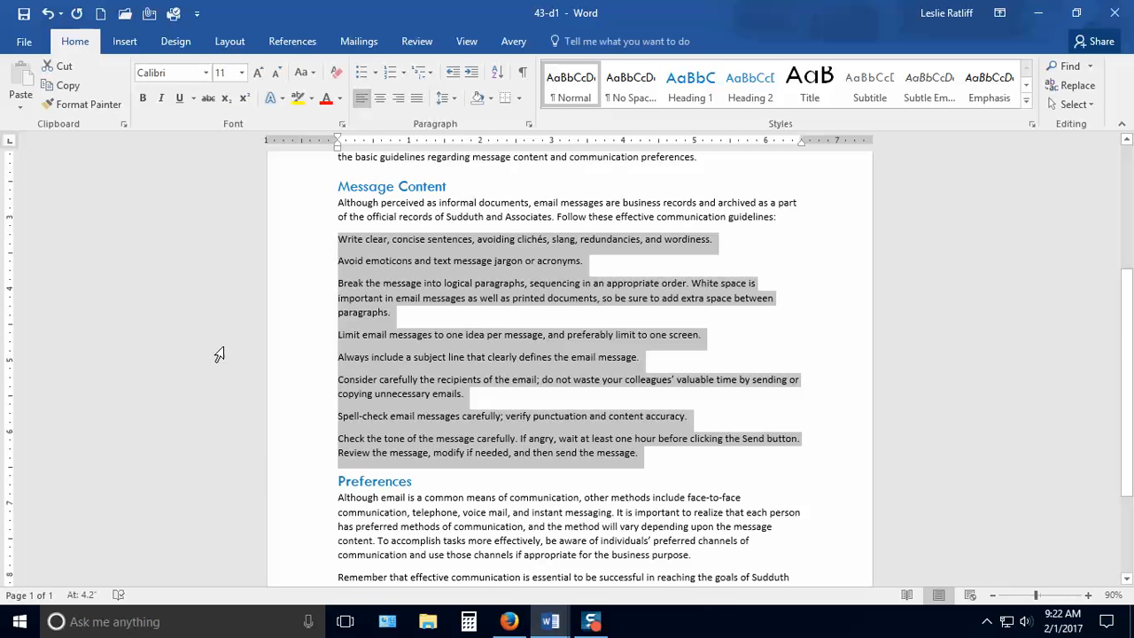
Step: Format the selected guideline paragraphs as a bulleted list with the check mark bullet
click(376, 79)
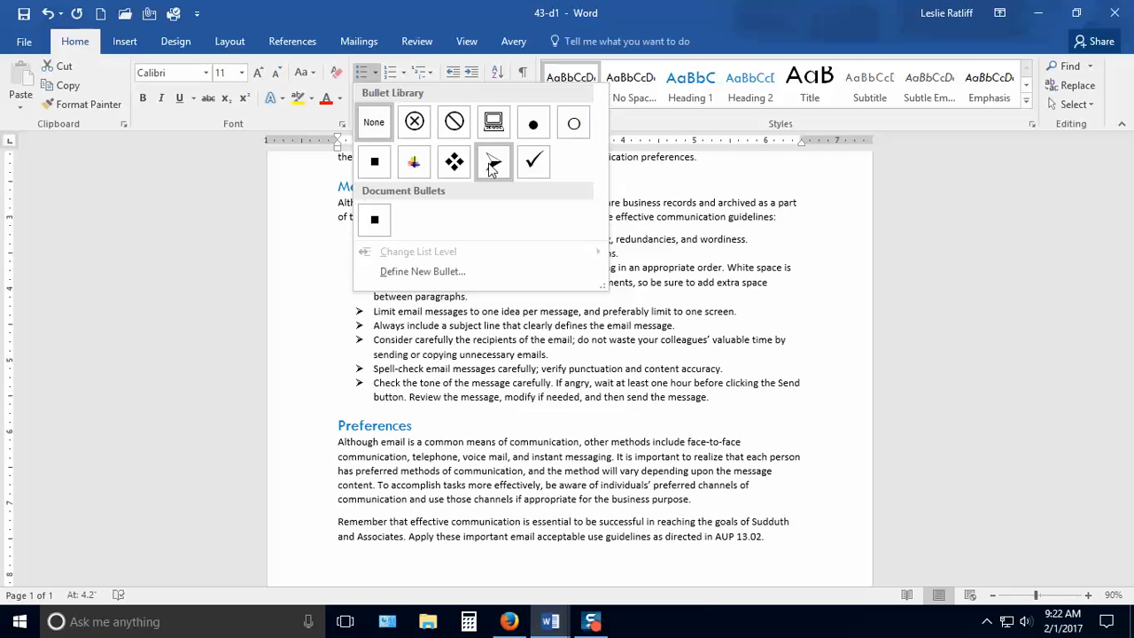
click(535, 163)
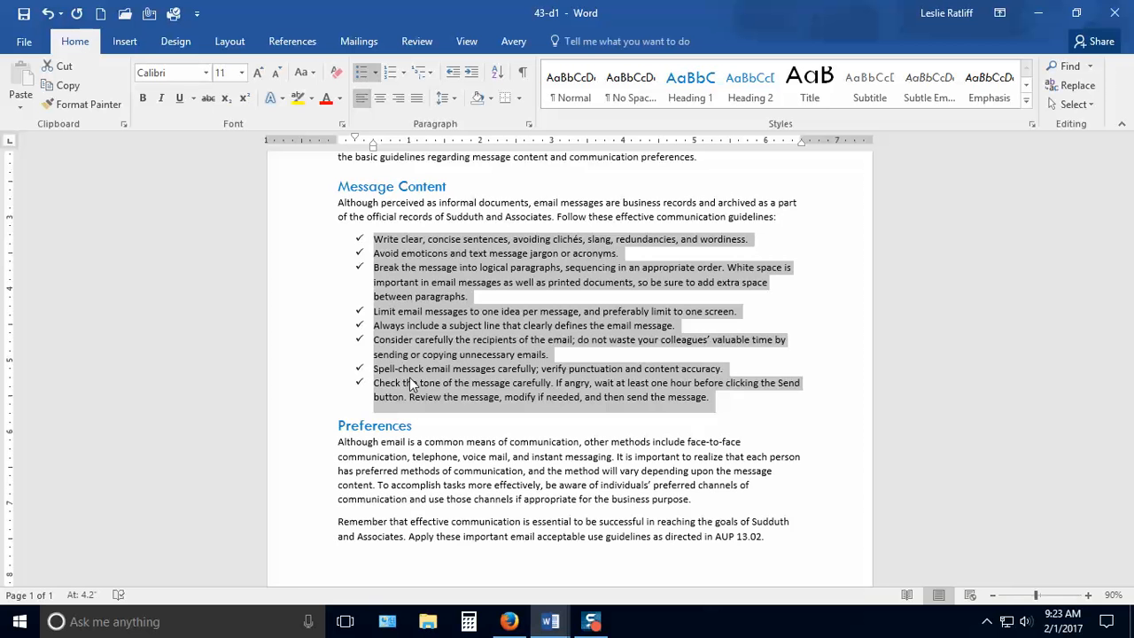
click(778, 316)
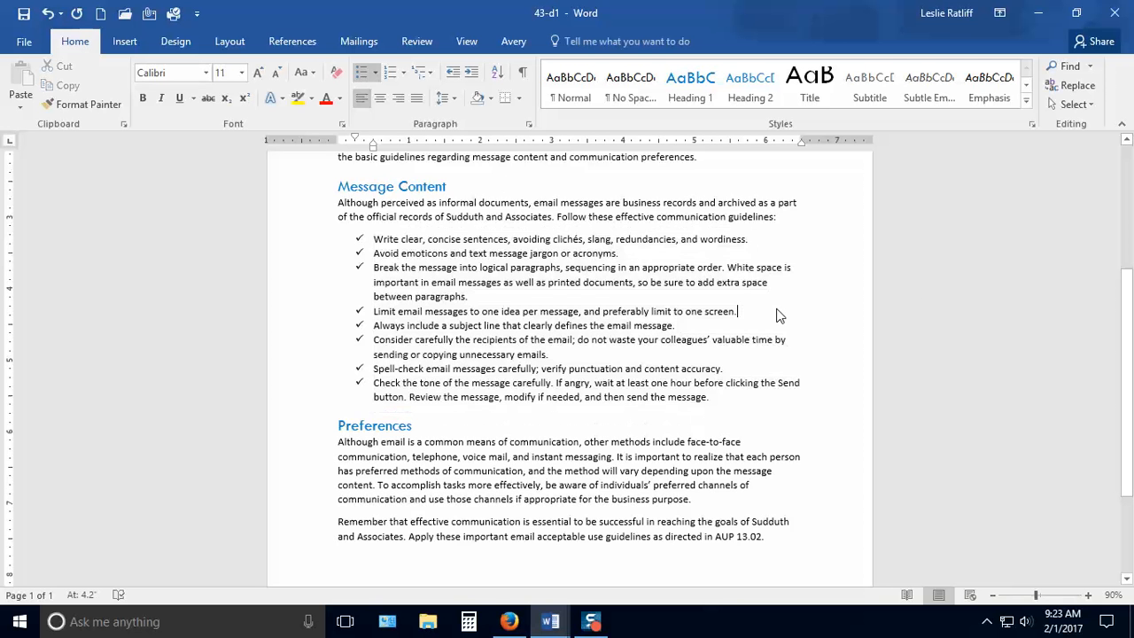
scroll(778, 316, down, 3)
scroll(778, 308, down, 1)
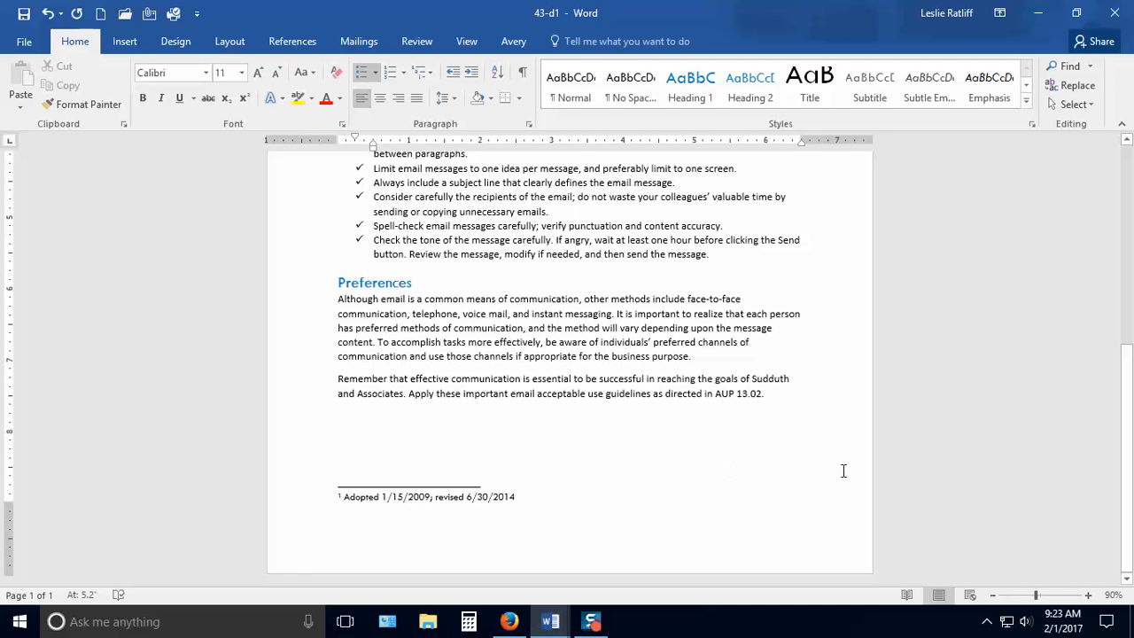
scroll(793, 469, up, 4)
scroll(793, 470, up, 5)
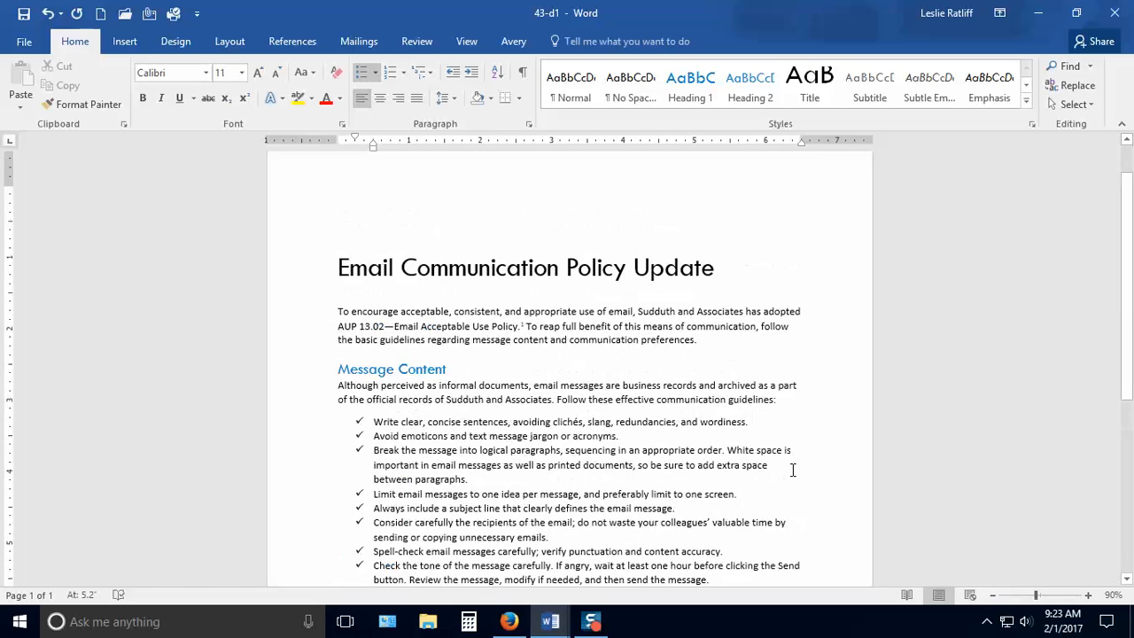